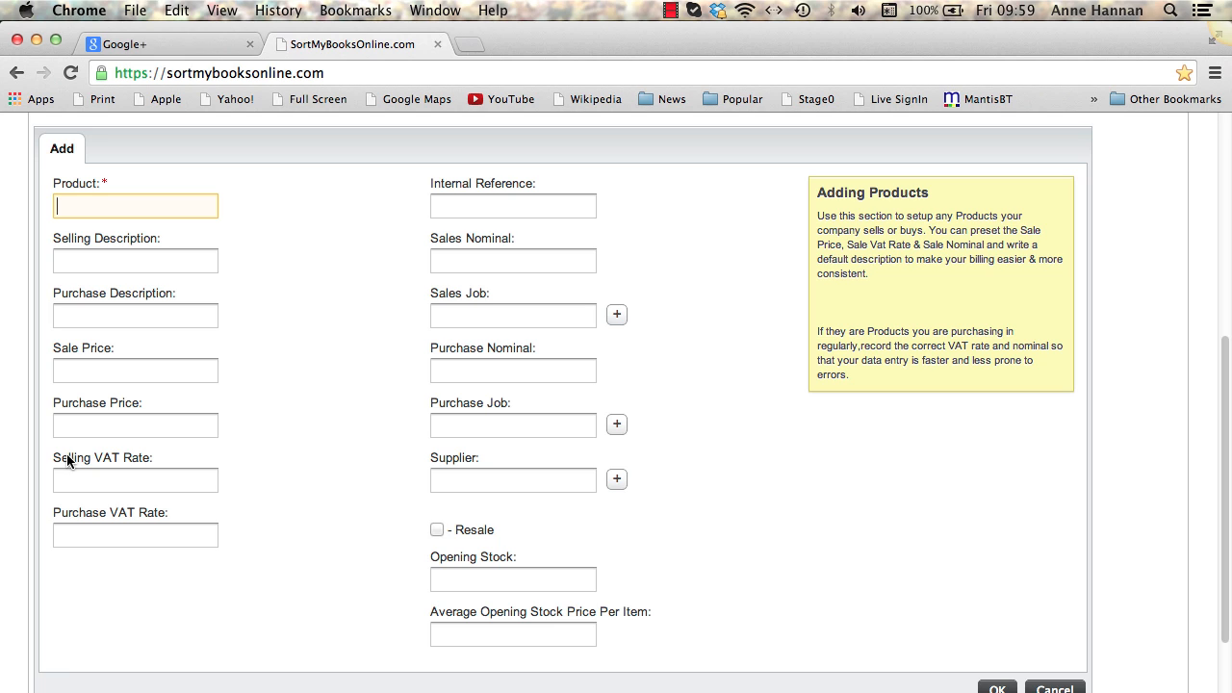
Step: Enter "10110 Coffee Table" as the name of the new product
type("10110")
type("Coff")
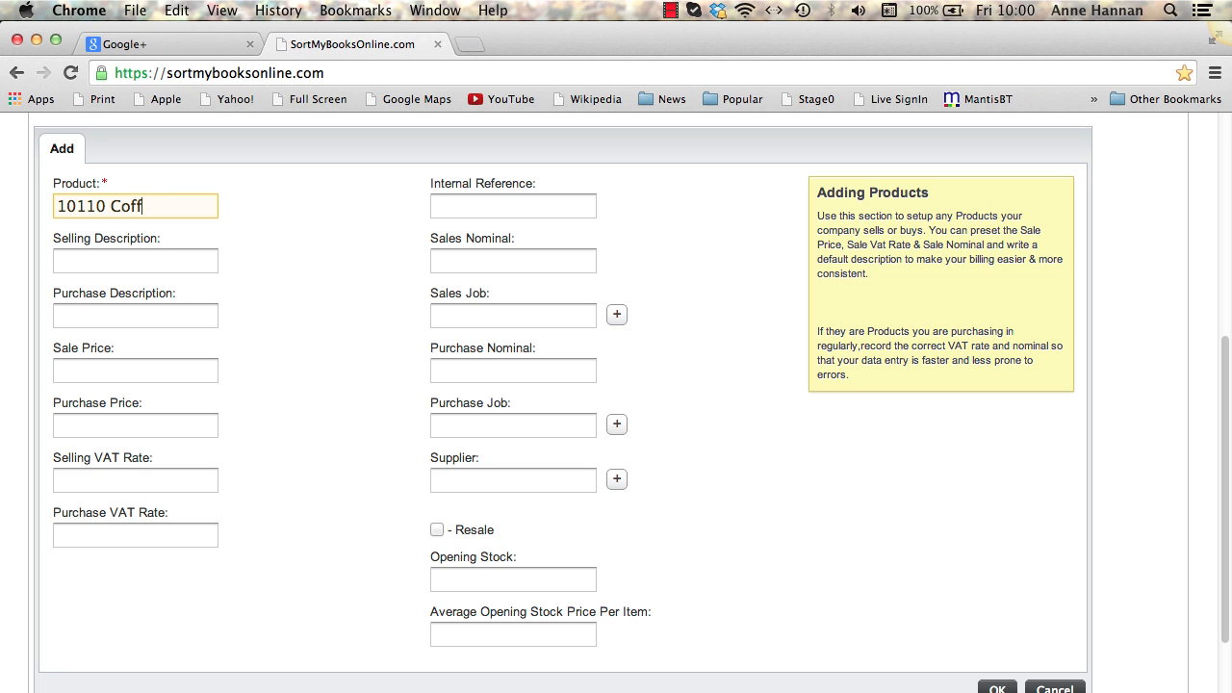
type("ee Table")
key("Tab")
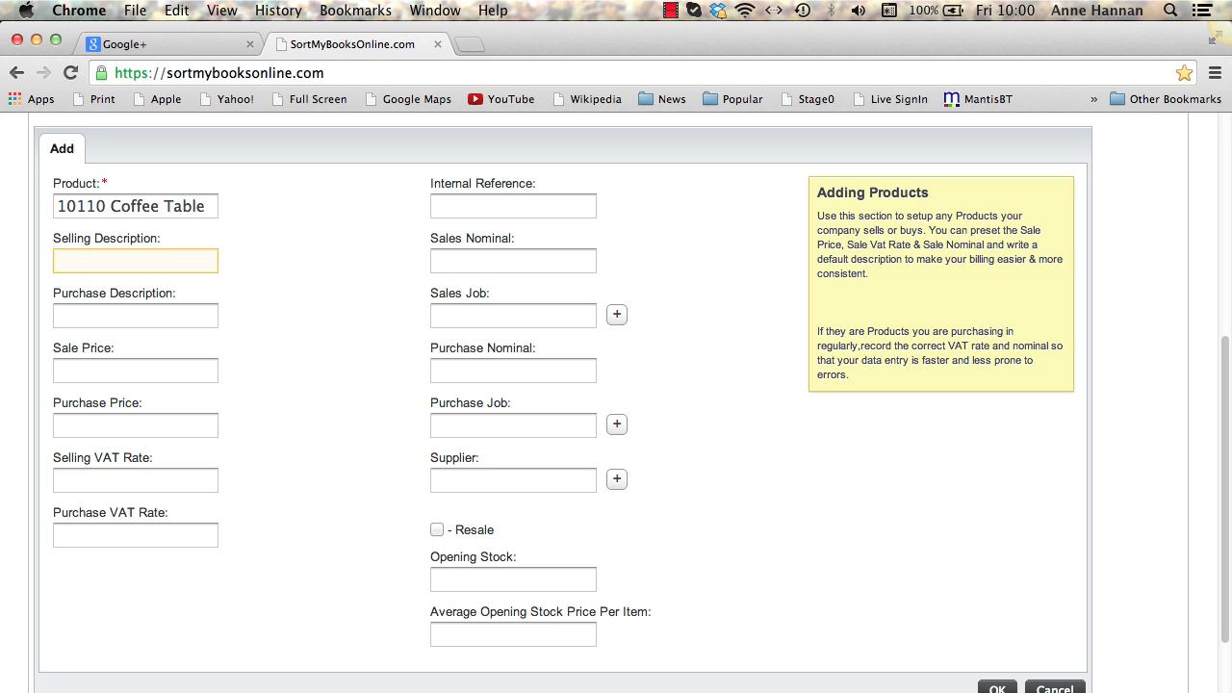
Step: Enter "Glass topped walnut coffee table" as the product's selling description
type("Glass topped walnut ")
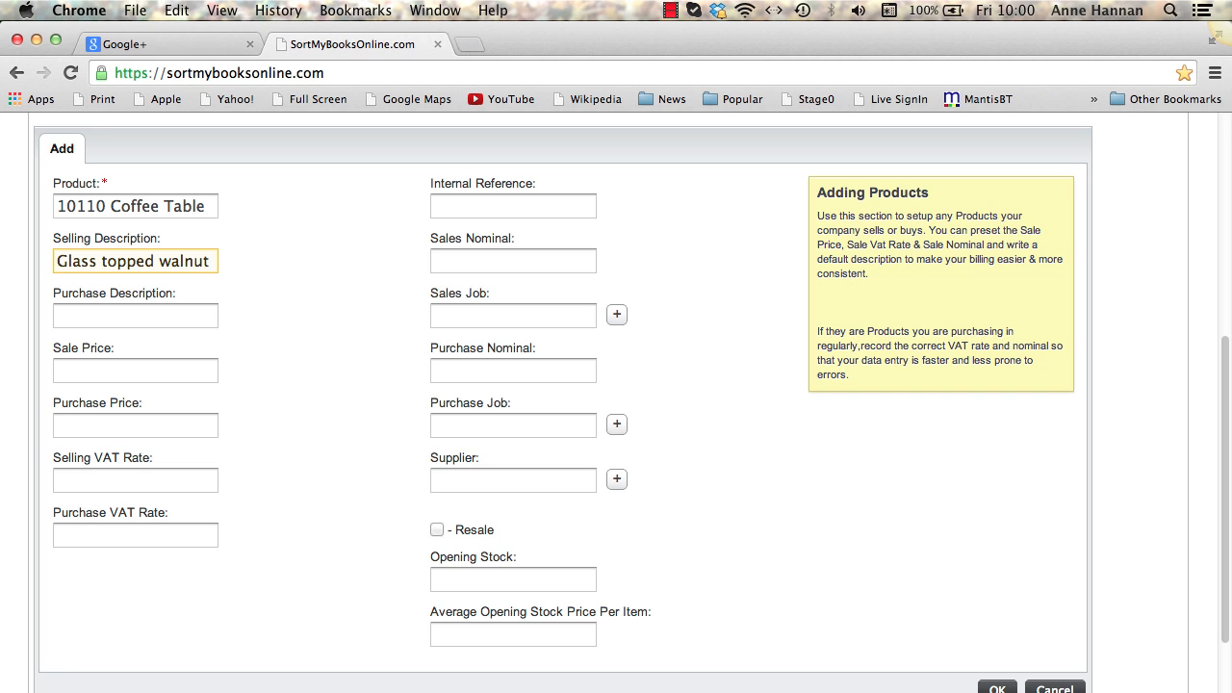
type("coffee tab")
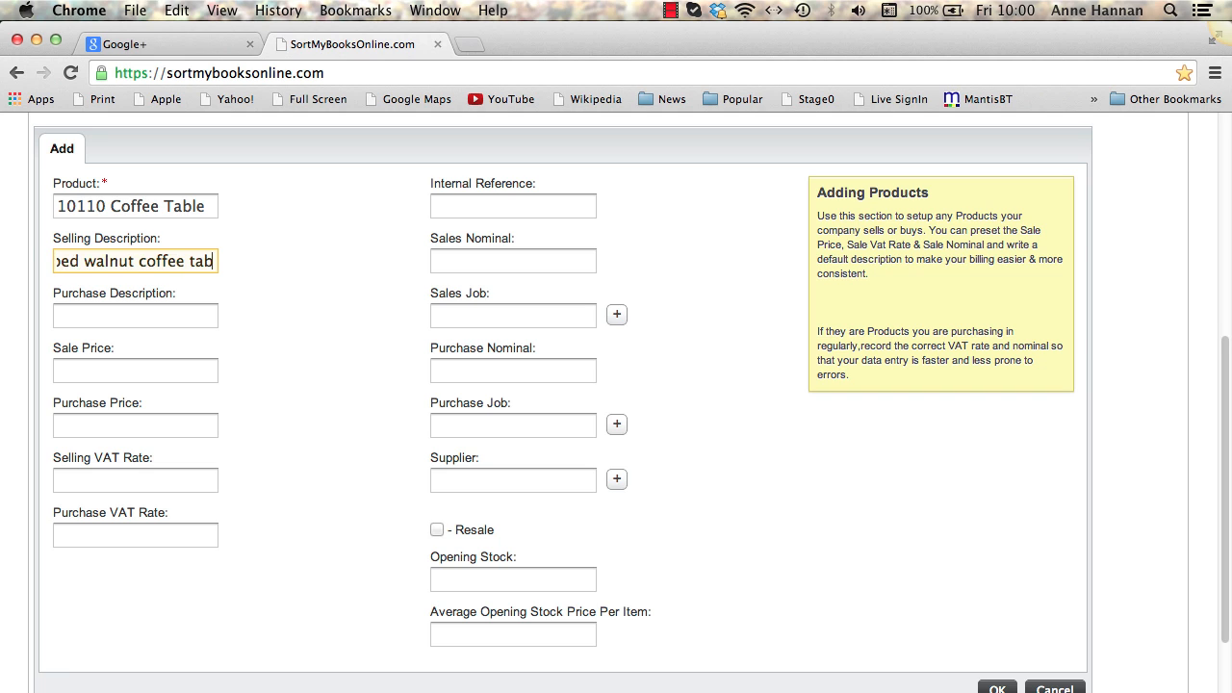
type("le")
key("Tab")
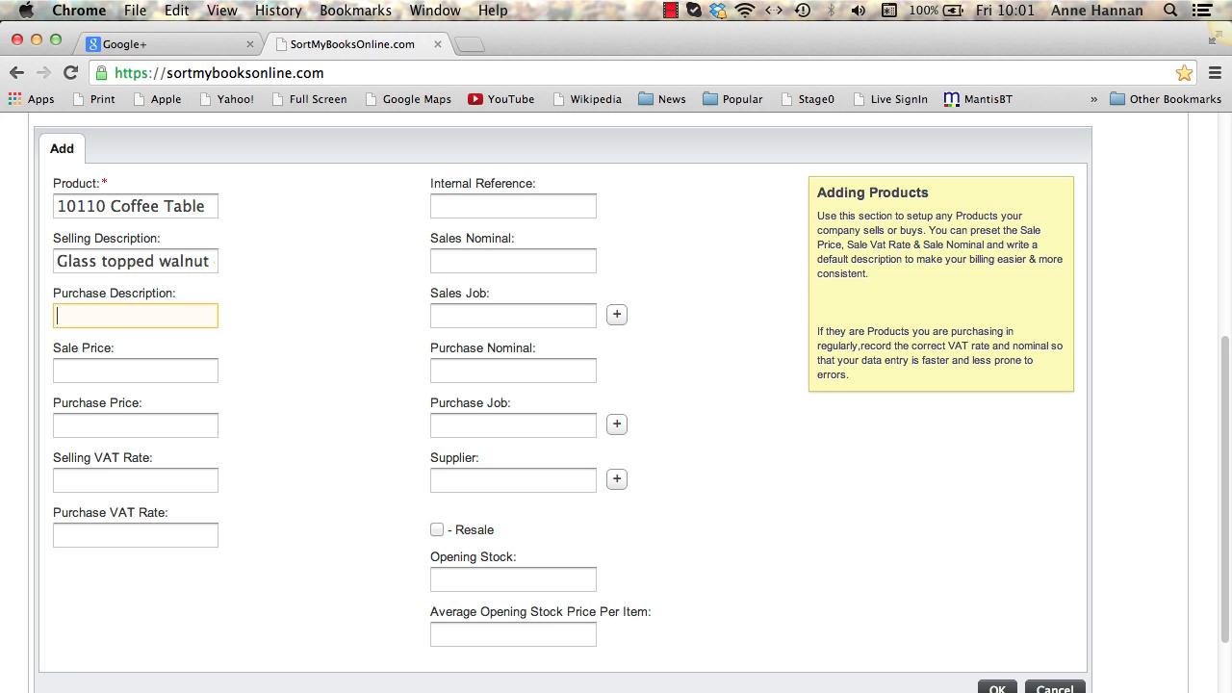
Step: Leave the purchase description empty and set the product's sale price to 200 and its purchase price to 100
type("W")
key("BackSpace")
key("Tab")
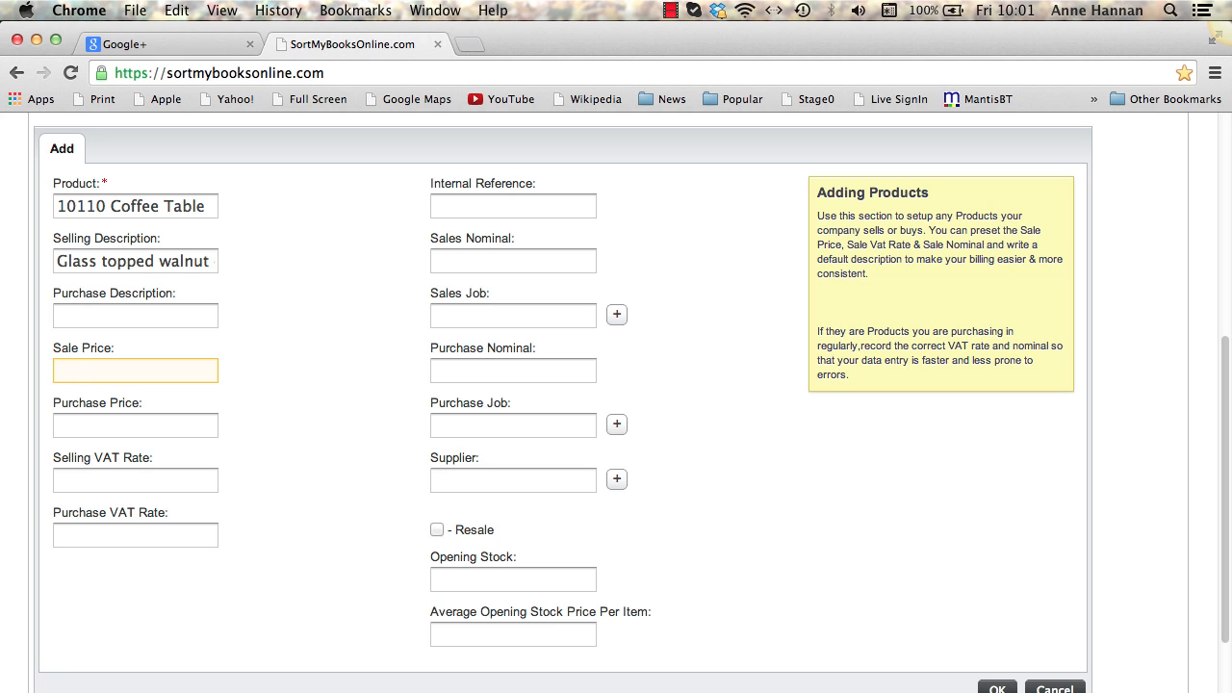
type("200")
key("Tab")
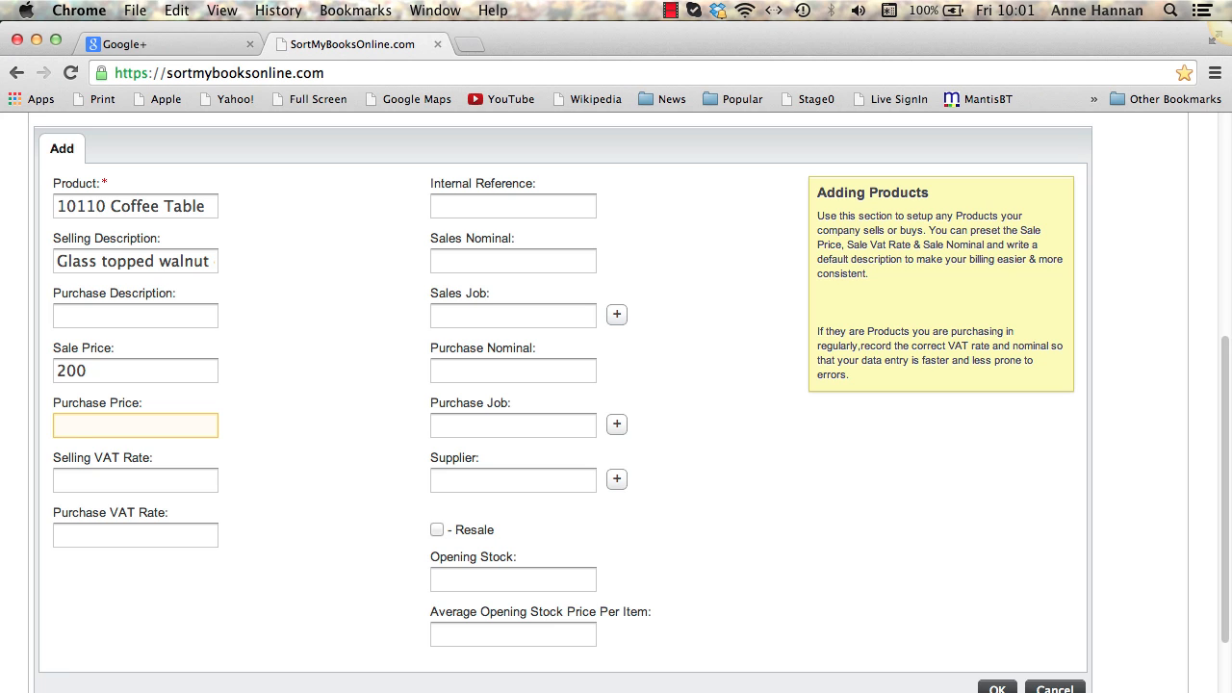
type("1000")
key("BackSpace")
key("Tab")
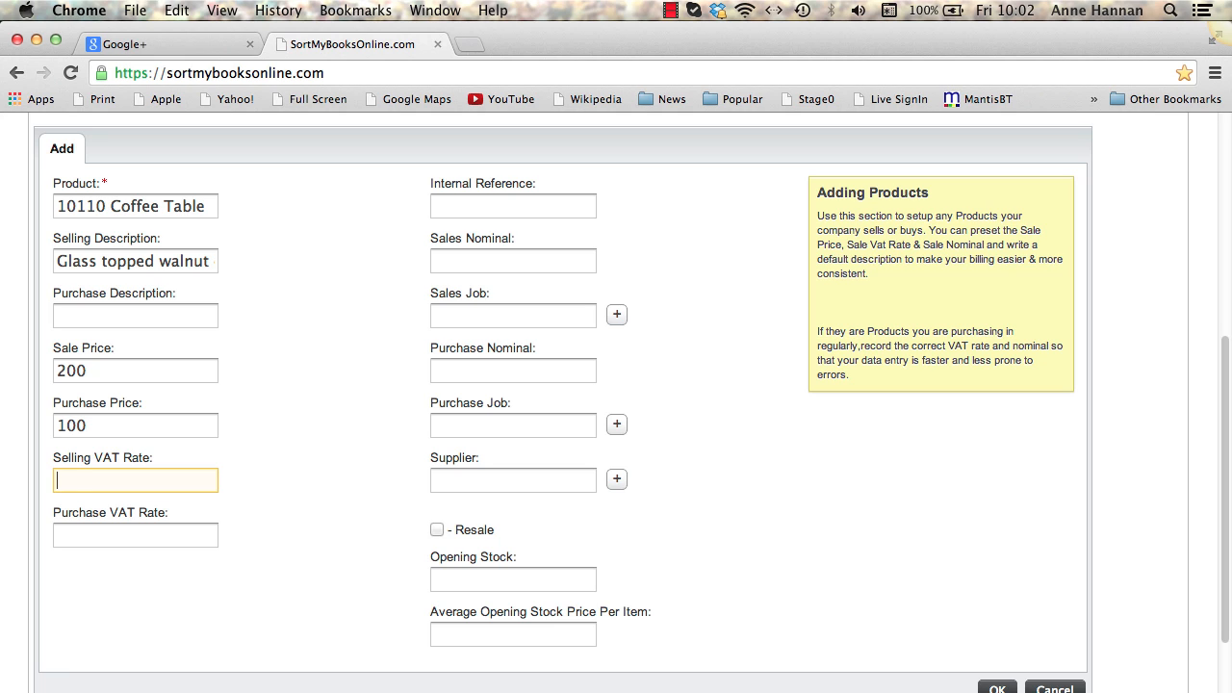
Step: Set both the selling VAT rate and the purchase VAT rate of the product to 23%
type("23%")
key("Tab")
type("23%")
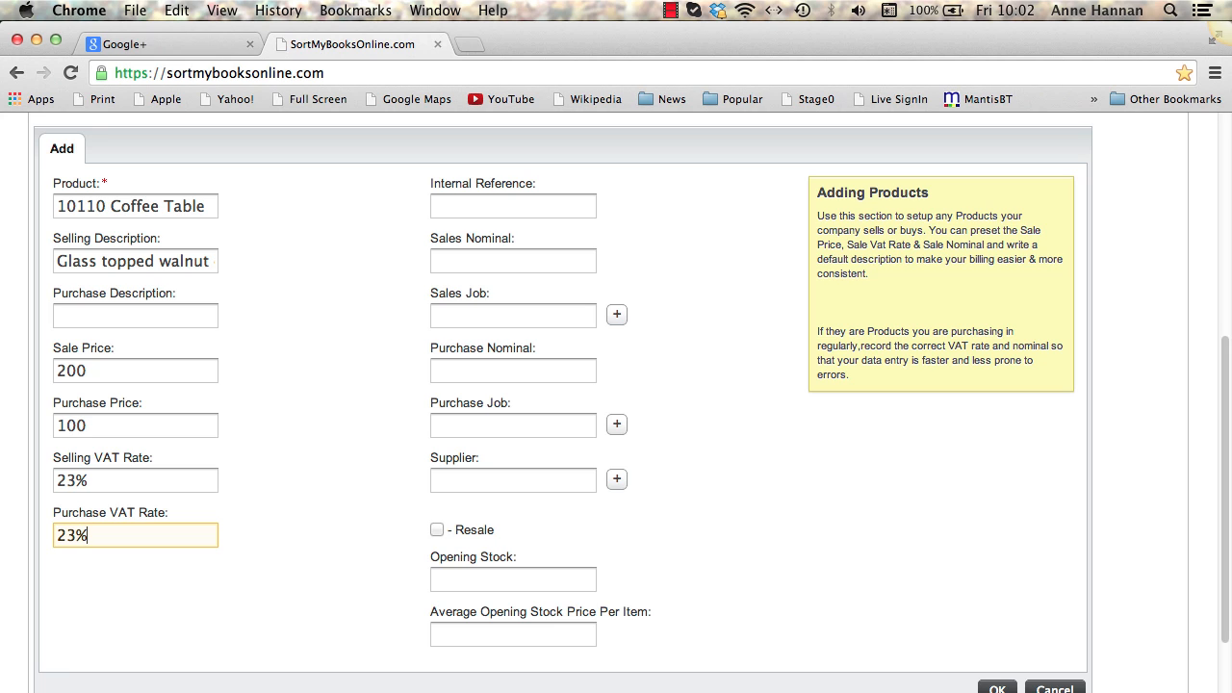
key("Tab")
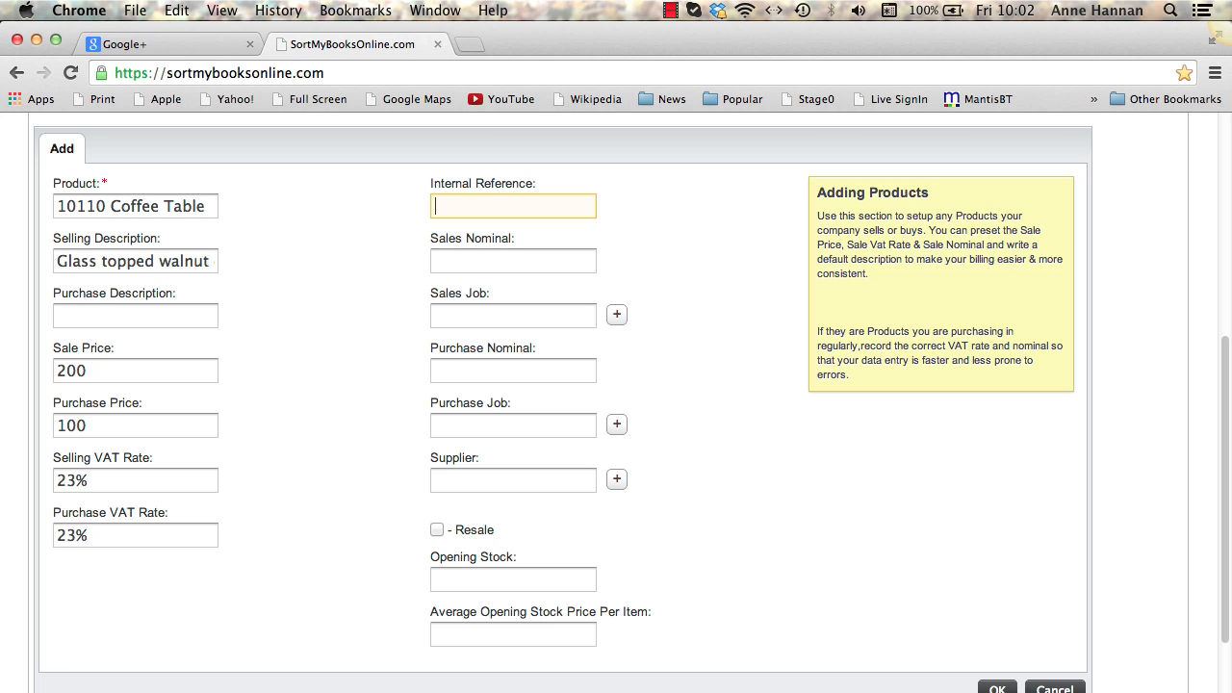
Step: Leave the internal reference empty and assign Sales:Furniture as the product's sales nominal
key("Tab")
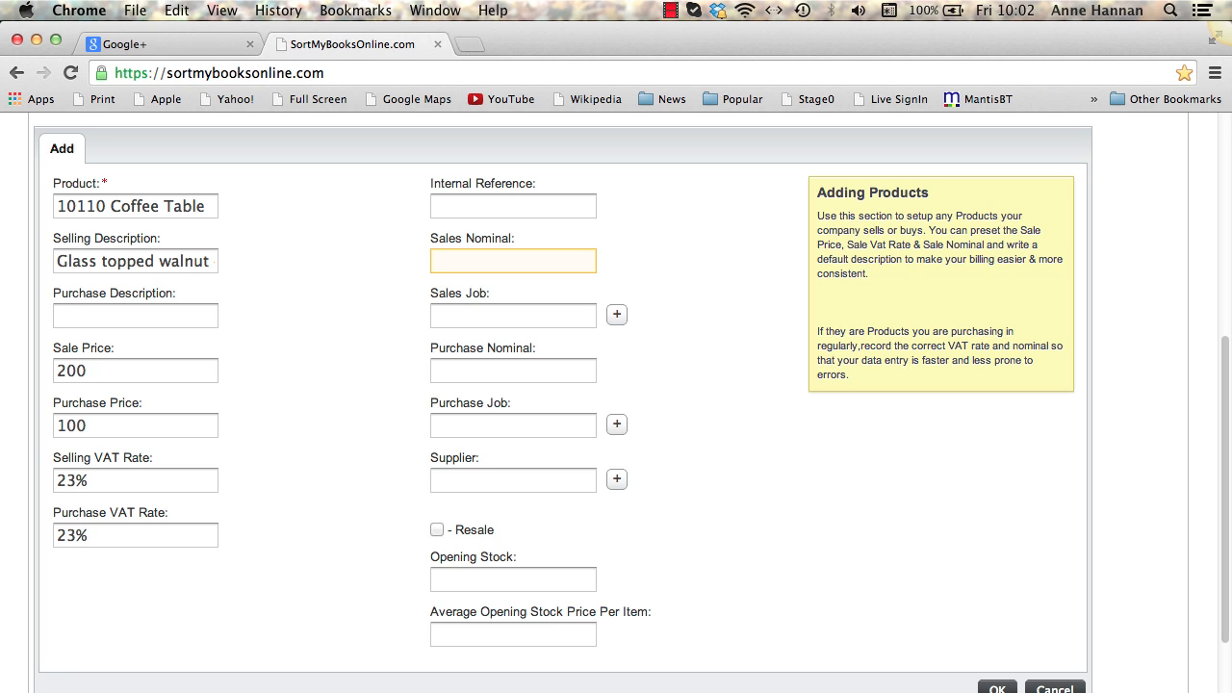
type("fu")
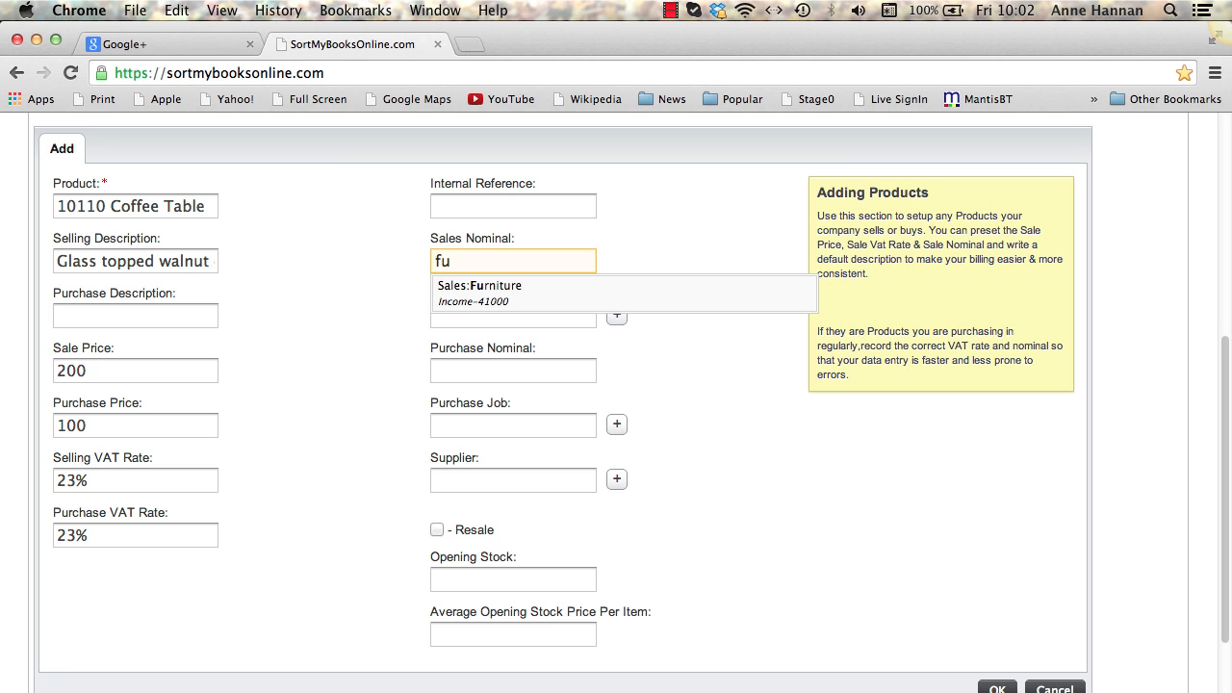
key("Down")
key("Return")
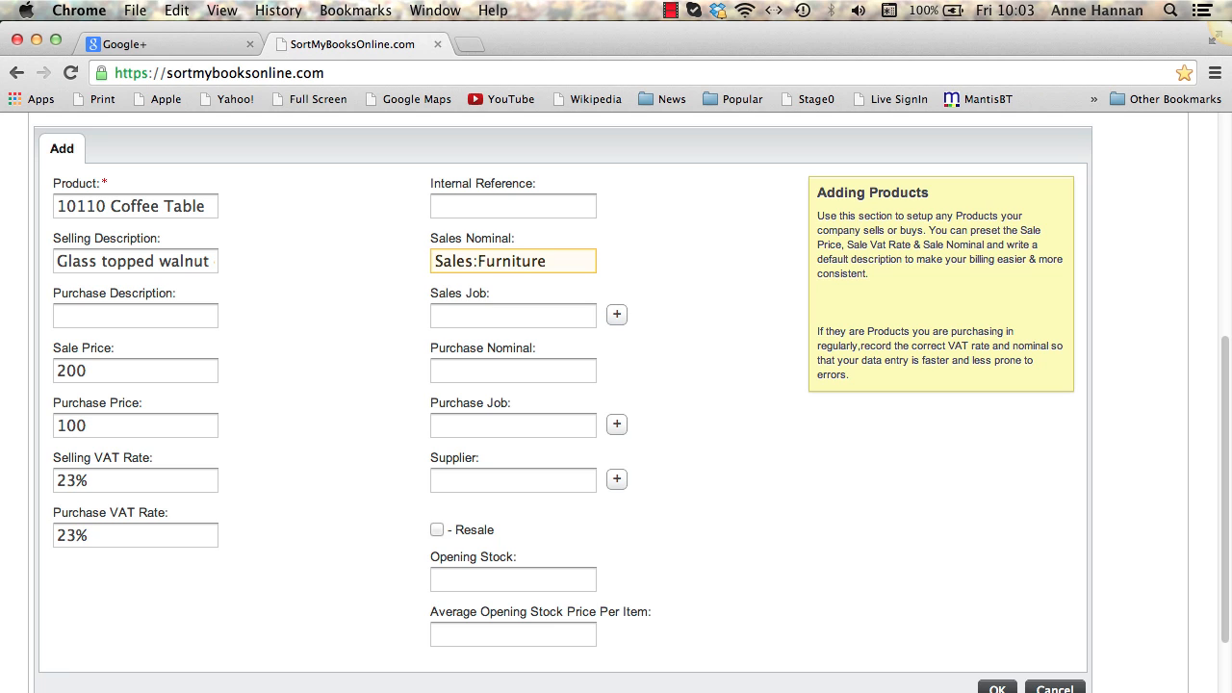
Step: Leave the sales job empty and assign Purchases:Furniture as the product's purchase nominal
key("Tab")
key("Tab")
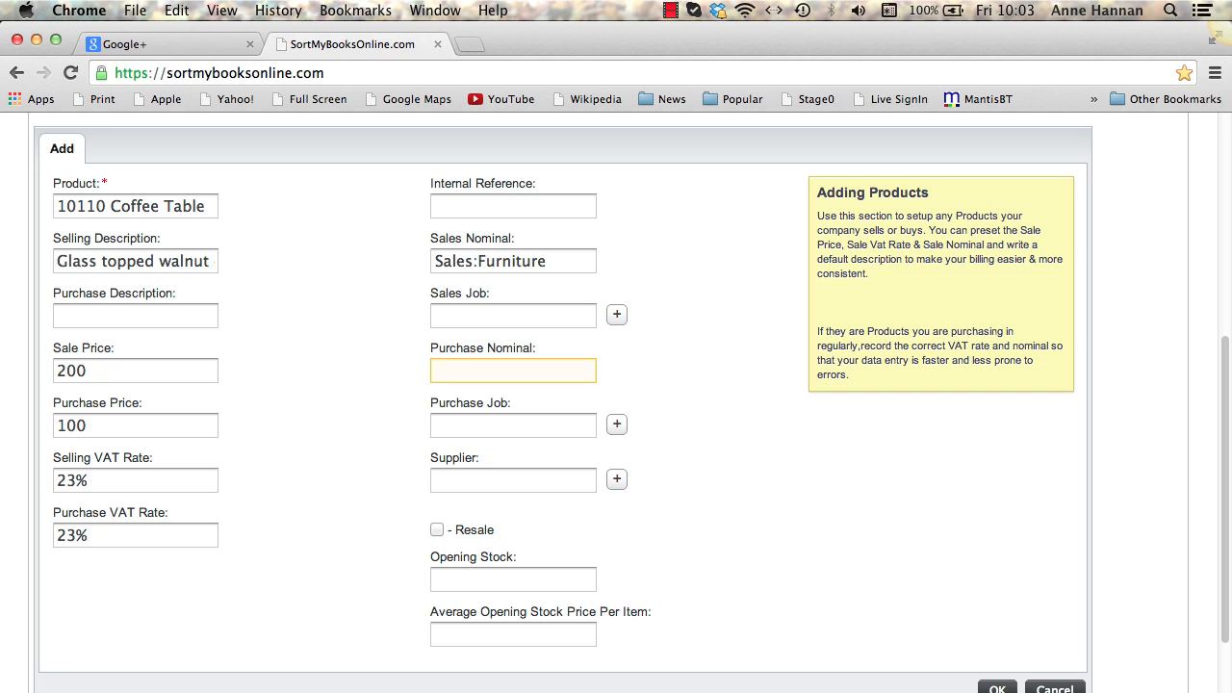
type("fu")
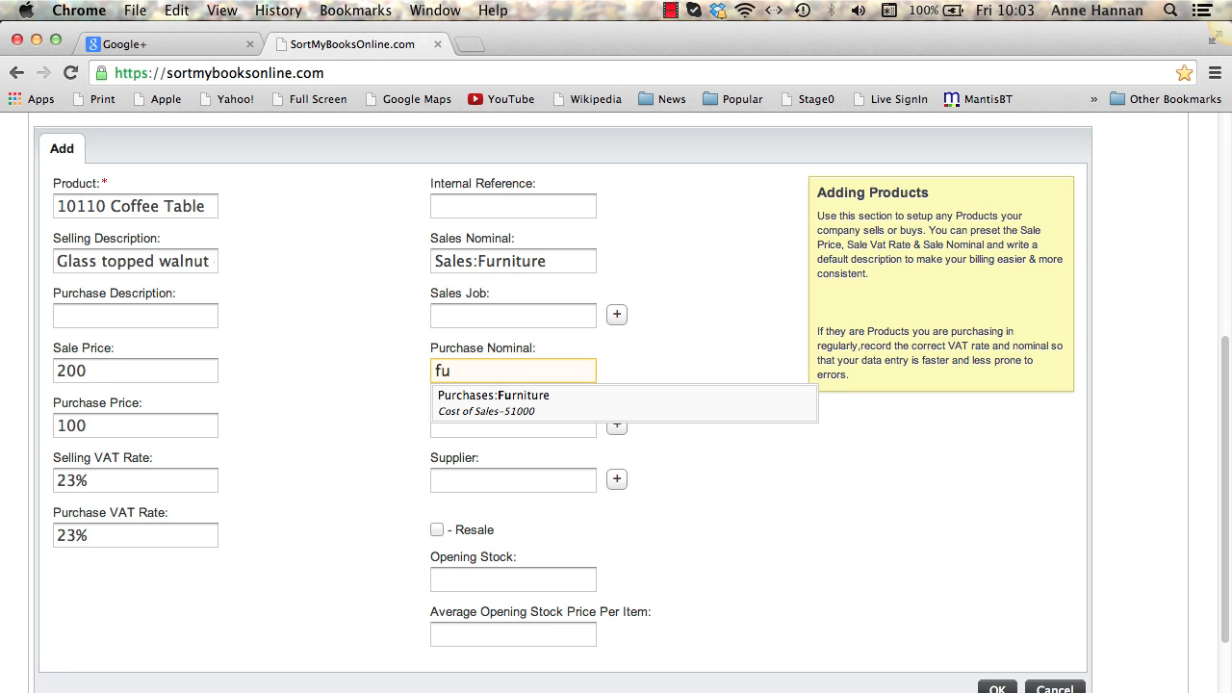
key("Down")
key("Return")
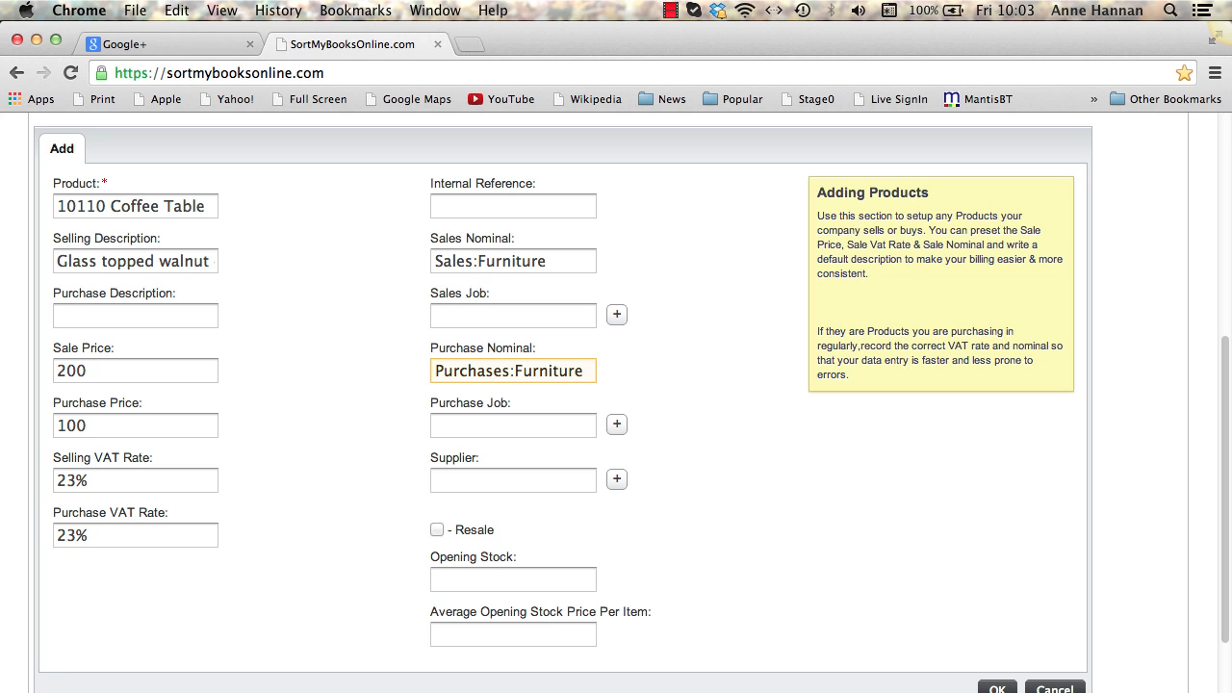
Step: Mark the coffee table product for resale and save the new product record
left_click(437, 531)
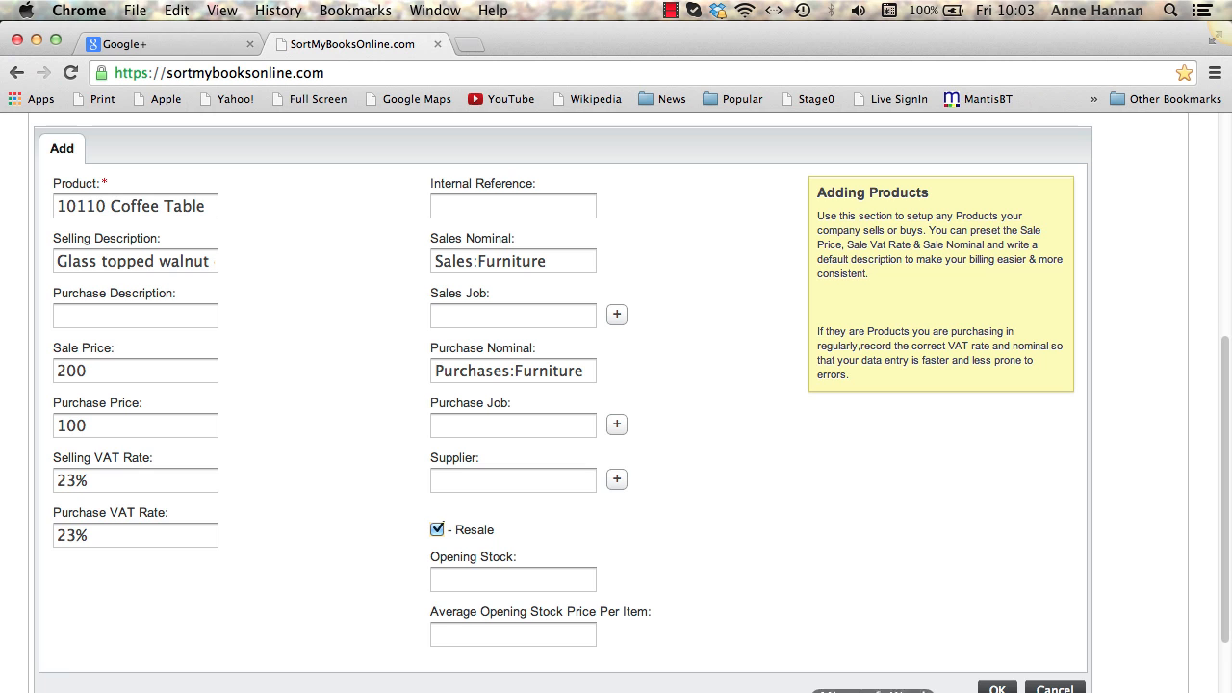
left_click(991, 685)
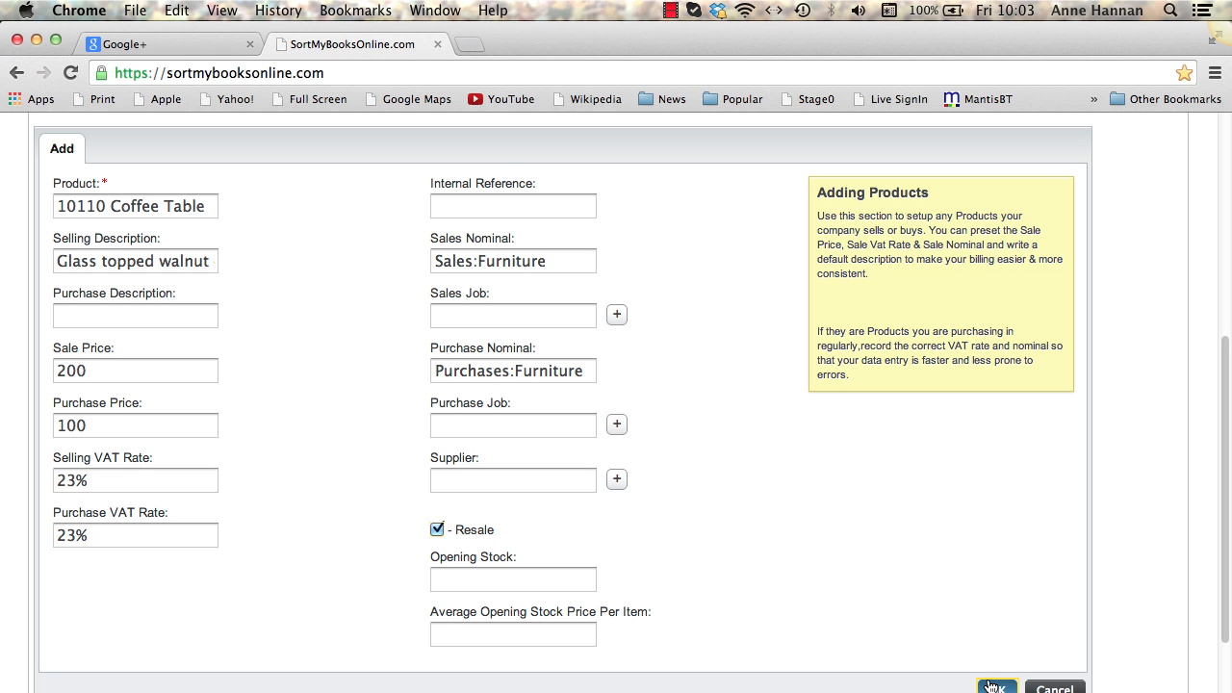